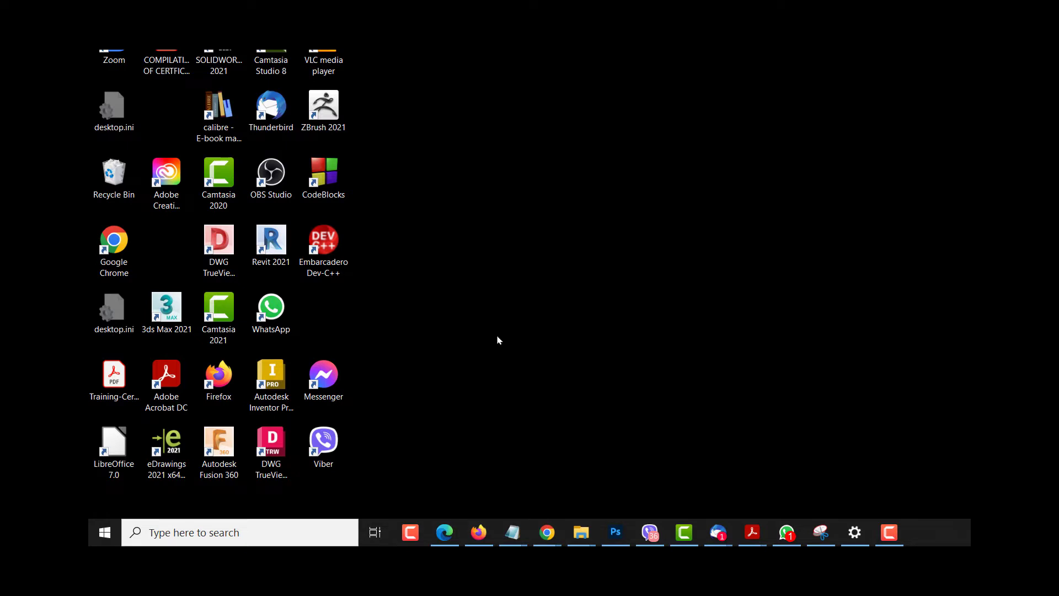
Search the computer for inventor 2023 and launch Autodesk Inventor Professional 2023
key("super")
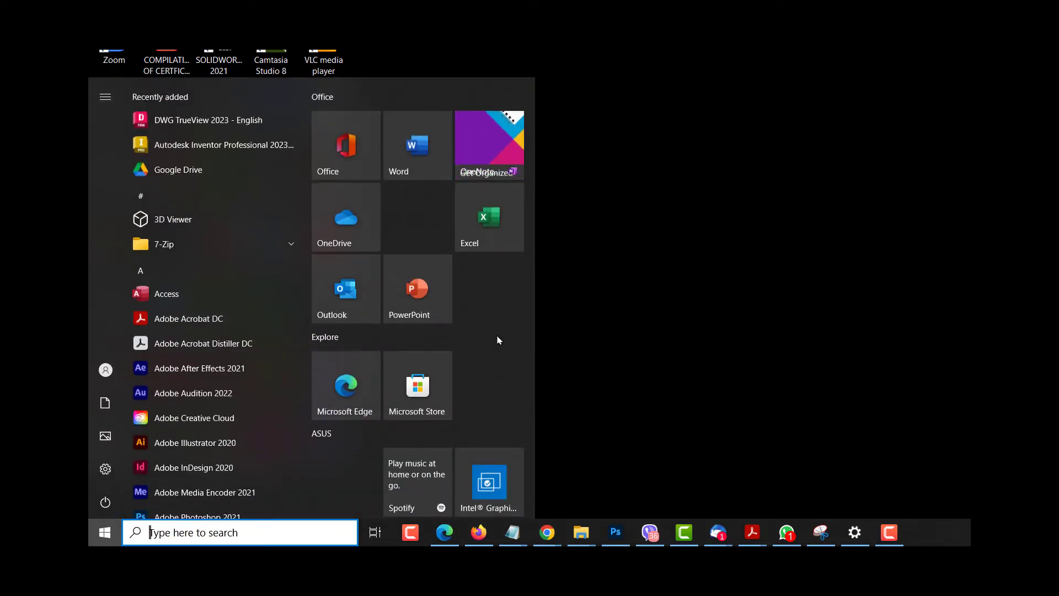
type("inventor")
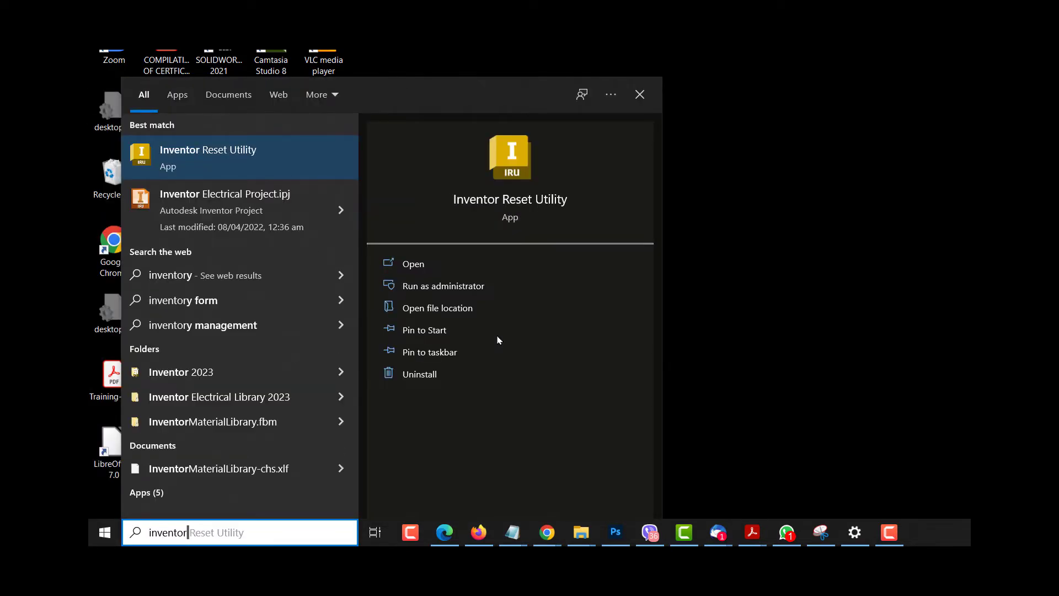
type(" 2023")
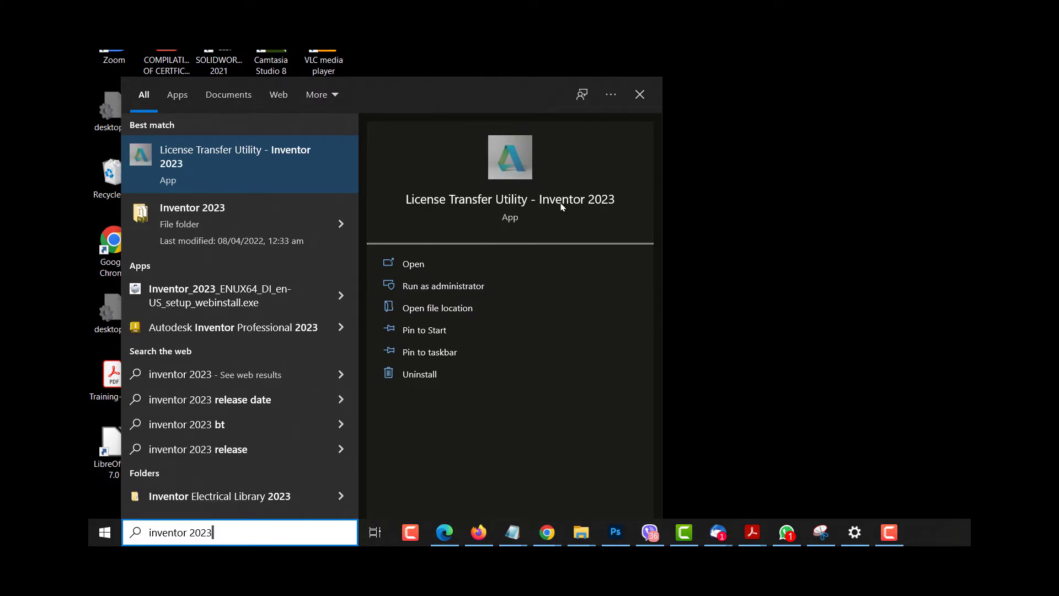
left_click(250, 338)
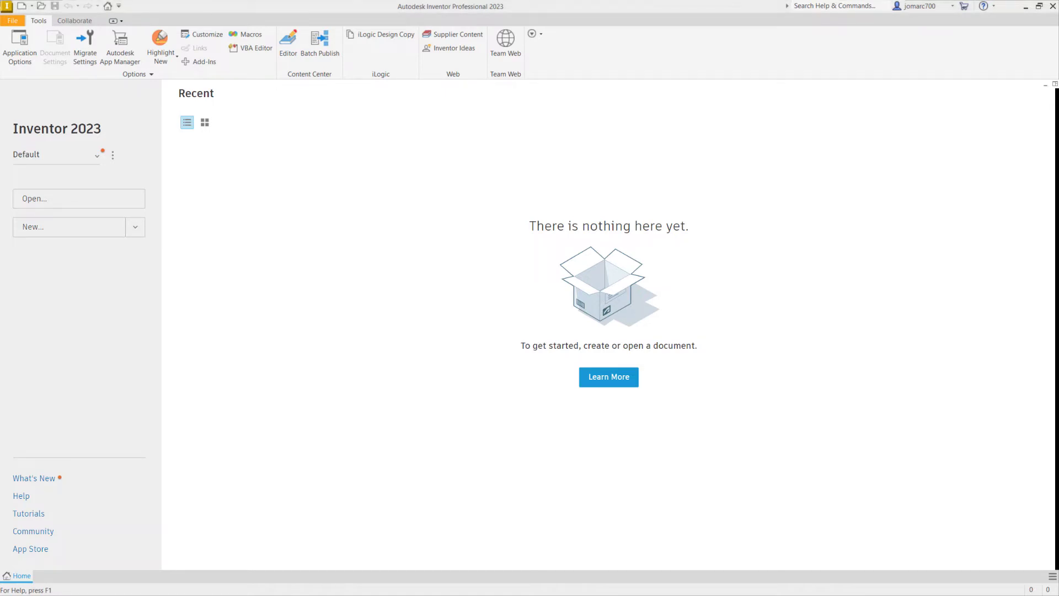
Switch to File Explorer, create a folder named UPGearsPinions inside 20220409-Inventor and open it
left_click_drag(292, 595, 474, 77)
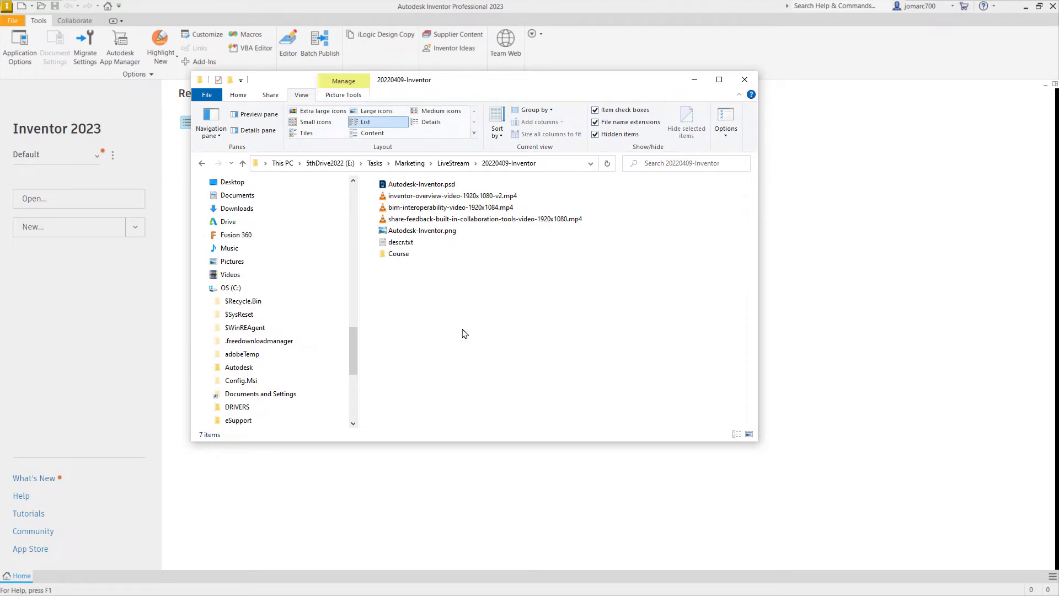
key("ctrl+shift+n")
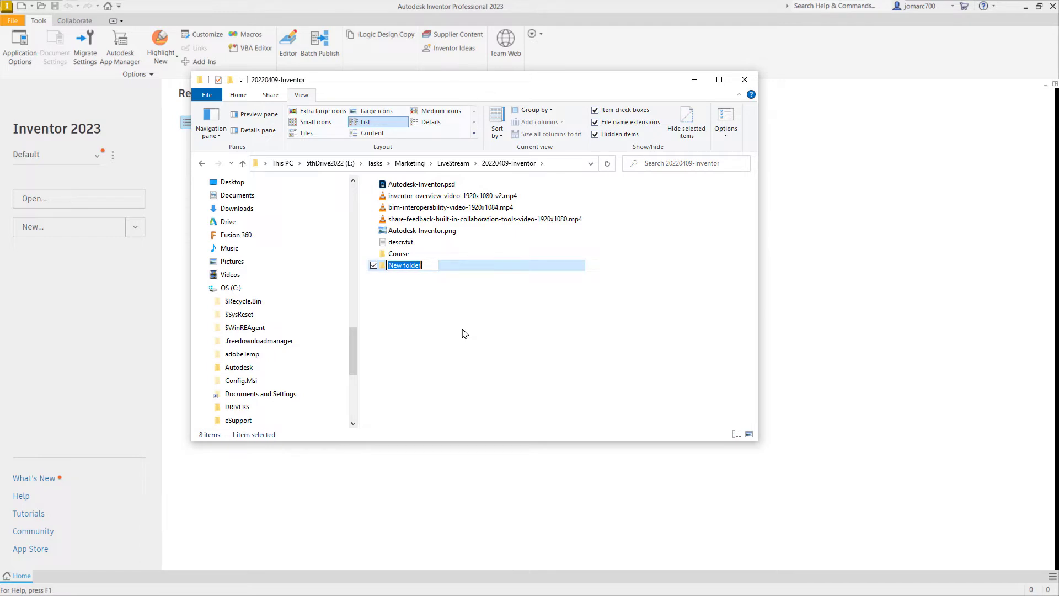
type("UPGearsPinions")
key("Return")
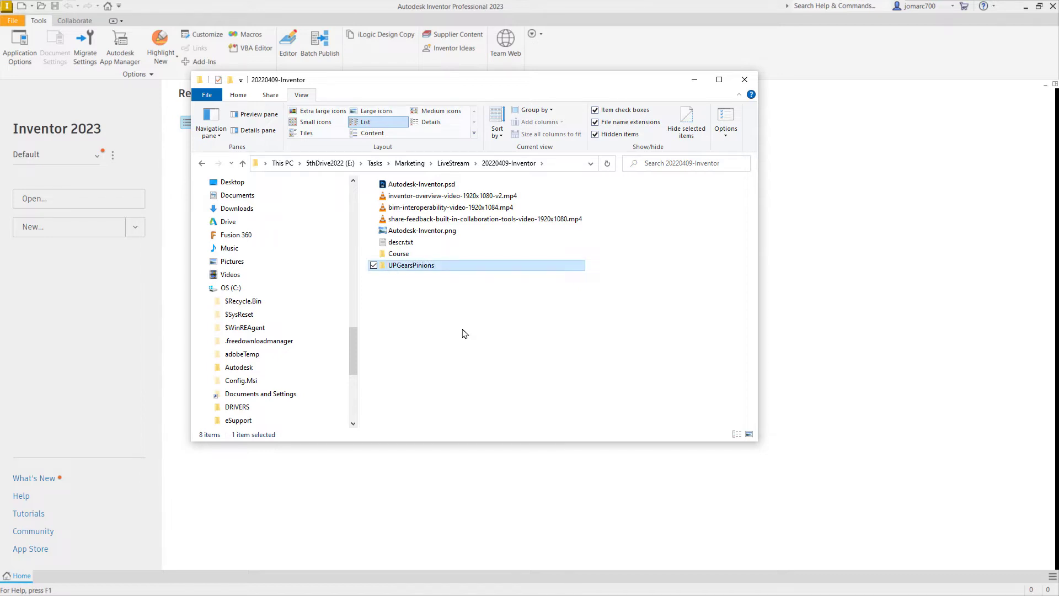
key("Return")
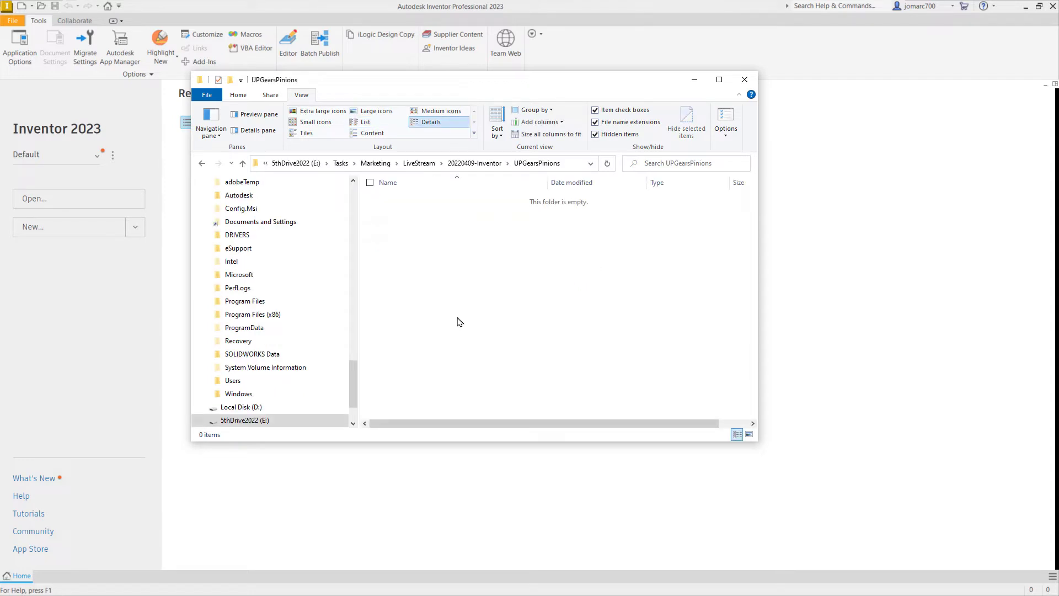
Copy the full path of the UPGearsPinions folder and return to Inventor
left_click(574, 168)
key("ctrl+c")
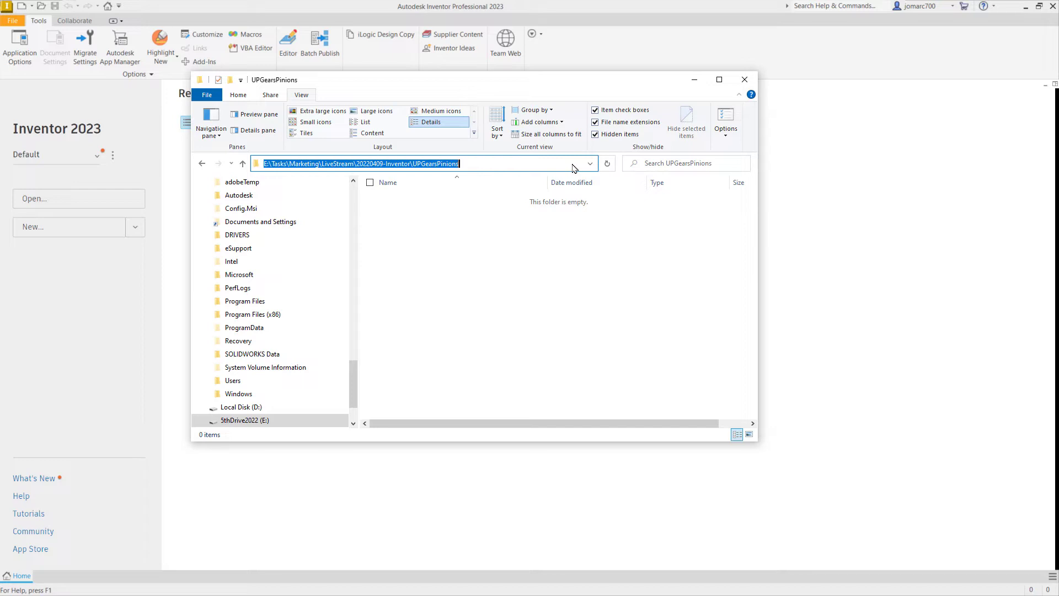
left_click(610, 55)
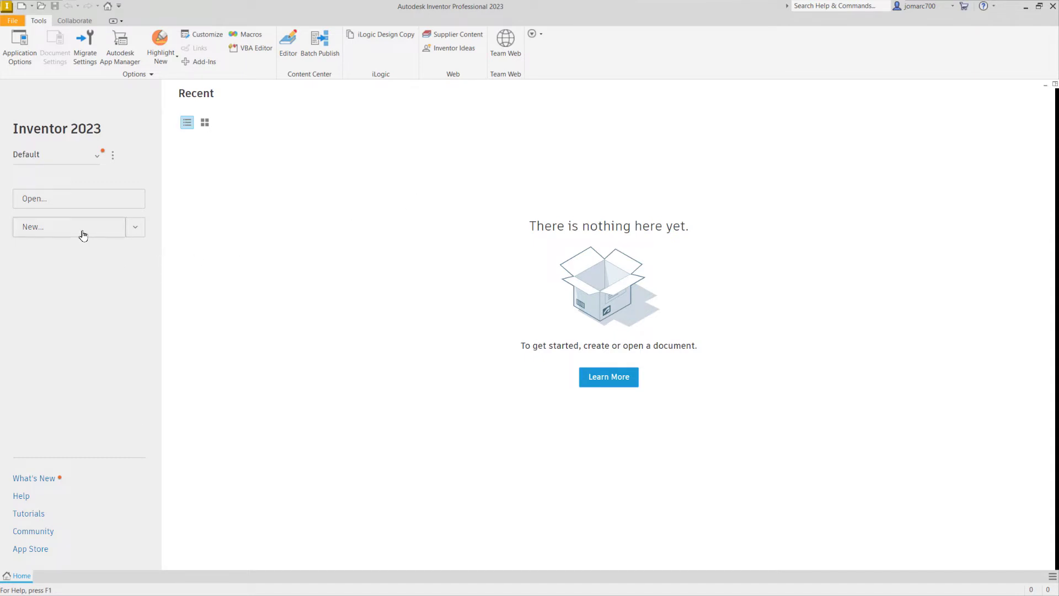
Start a new single-user project and set its workspace folder to the copied path E:\Tasks\Marketing\LiveStream\20220409-Inventor\UPGearsPinions
left_click(113, 157)
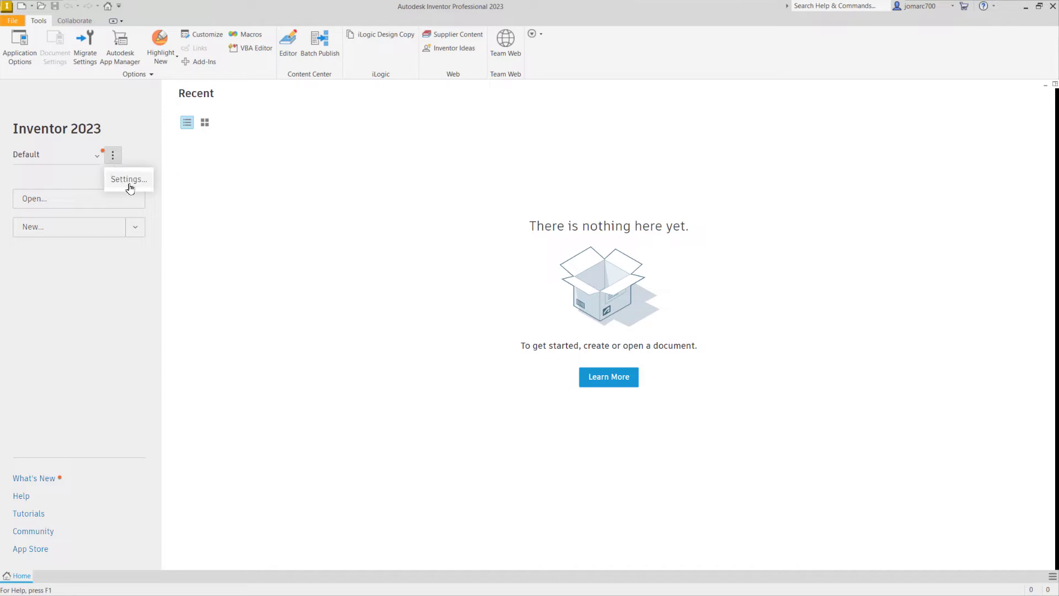
left_click(129, 180)
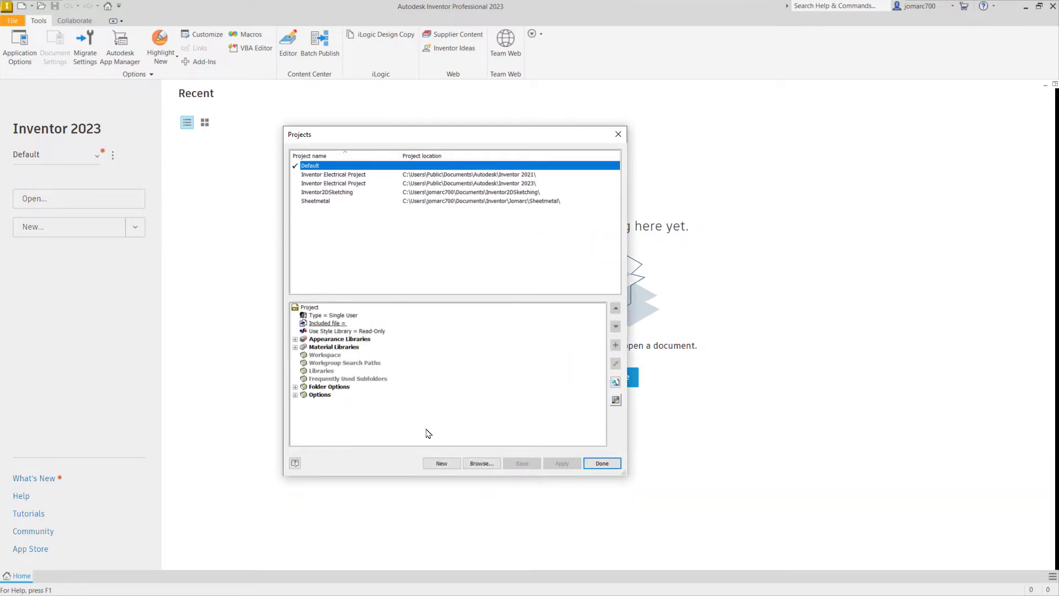
left_click(442, 464)
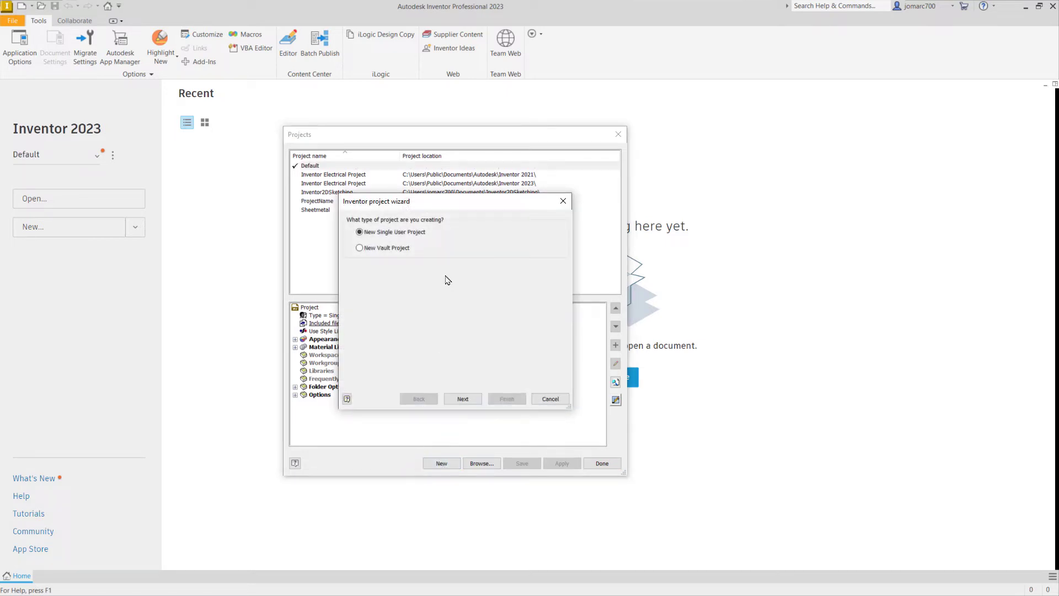
left_click(463, 400)
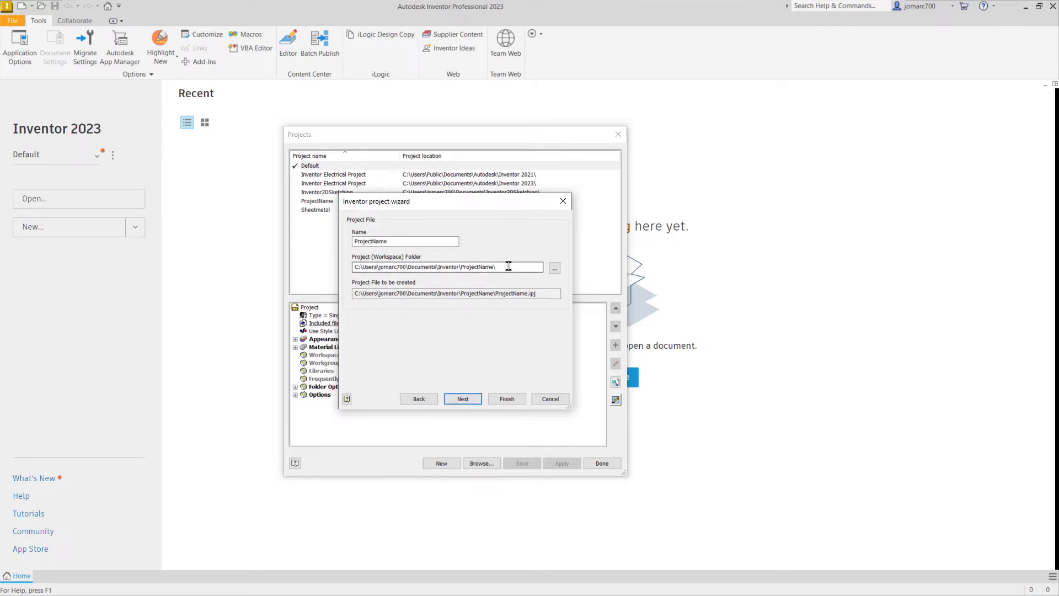
left_click_drag(512, 267, 343, 266)
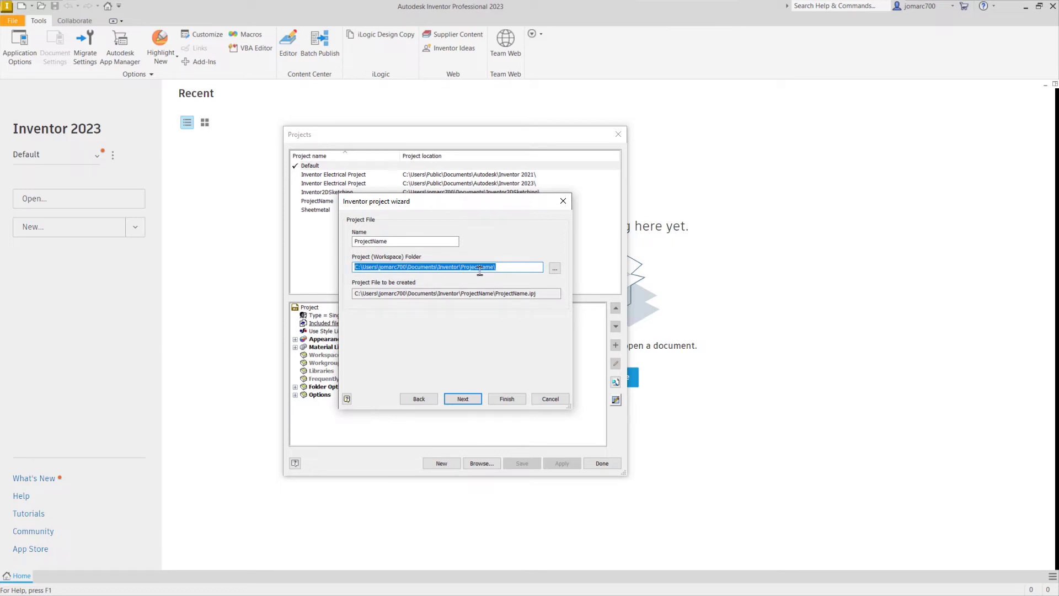
key("ctrl+v")
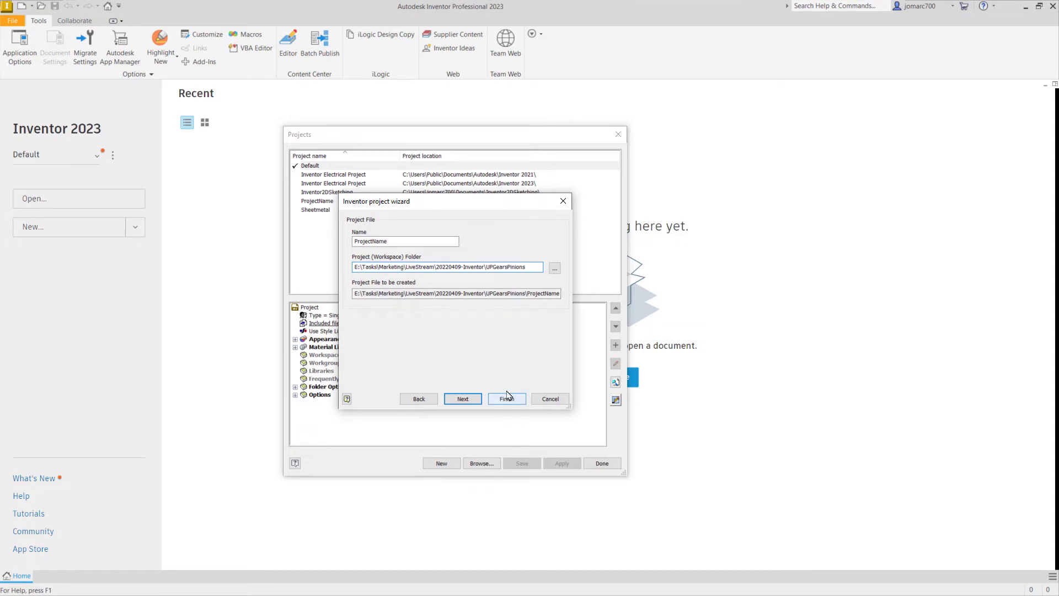
Name the project UPGearsPinions, finish creating it and close the project settings
double_click(414, 242)
type("UPG")
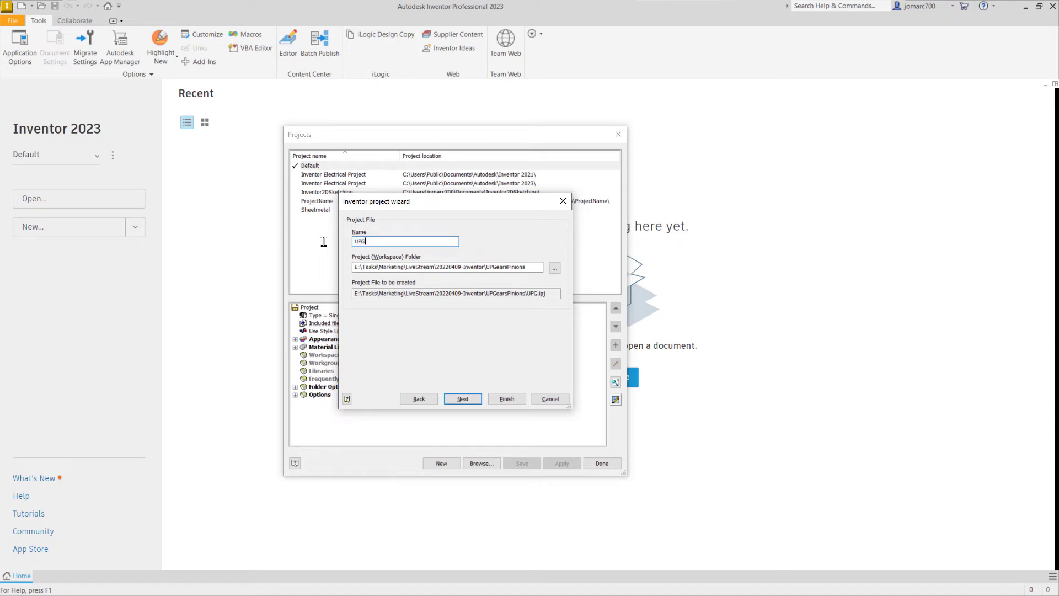
type("earsPion")
key("BackSpace")
key("BackSpace")
type("nions")
left_click(507, 401)
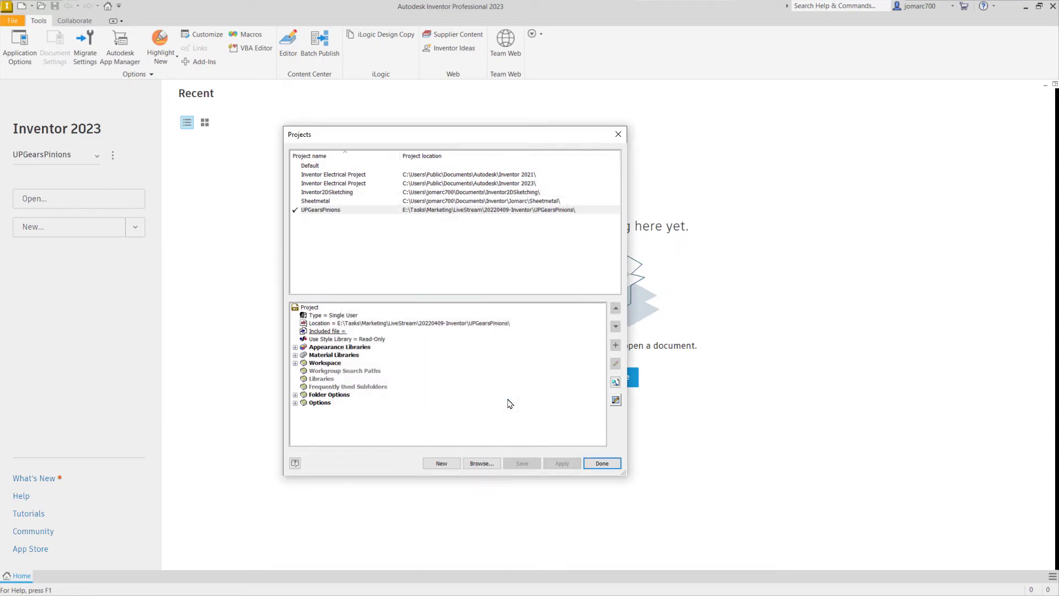
left_click(604, 465)
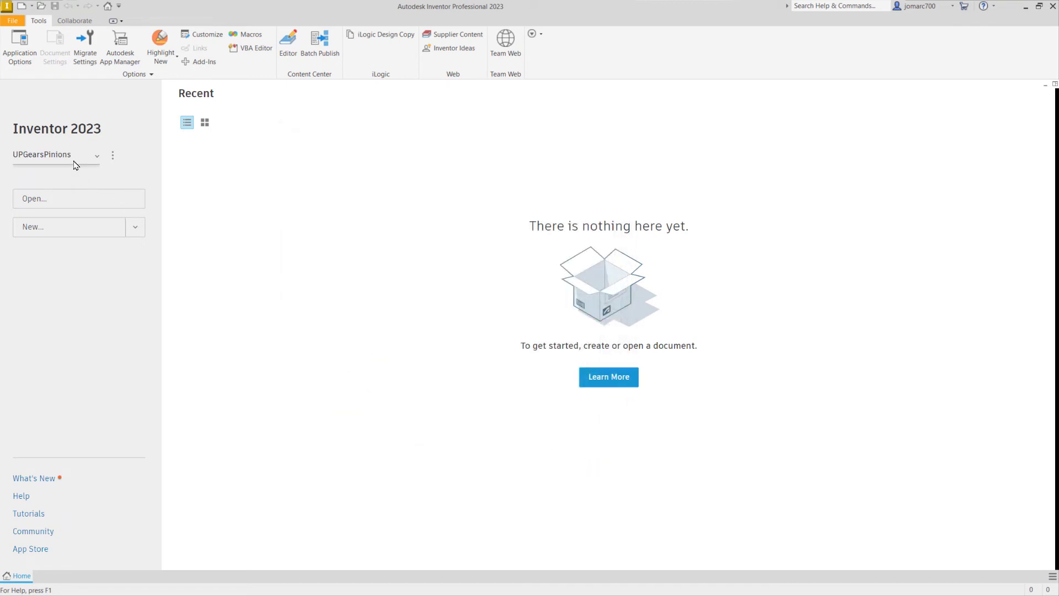
Create a new part file from the metric Standard (mm).ipt template
left_click(76, 230)
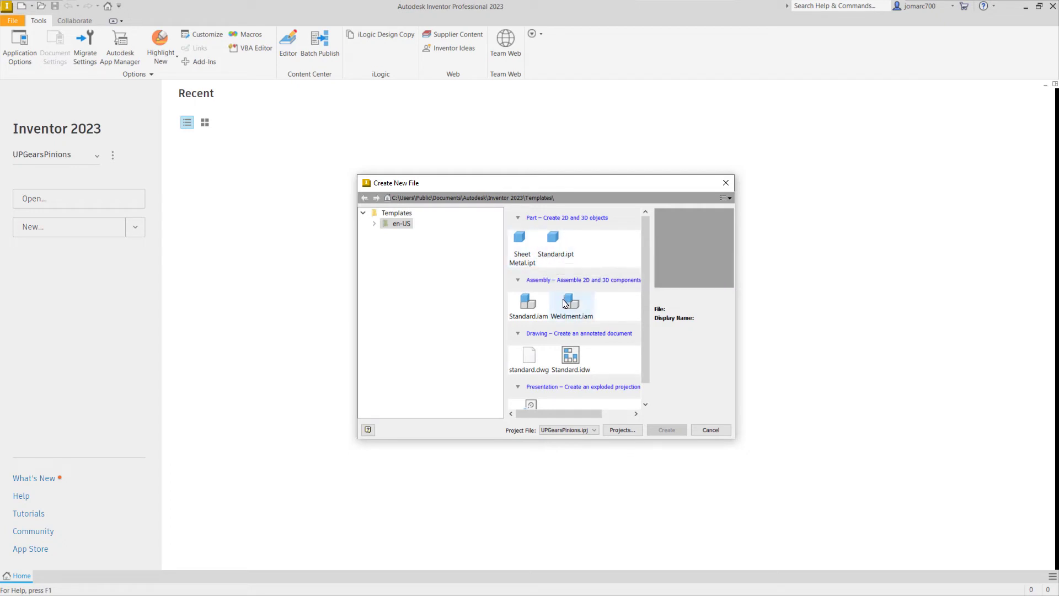
scroll(572, 356, "down", 1)
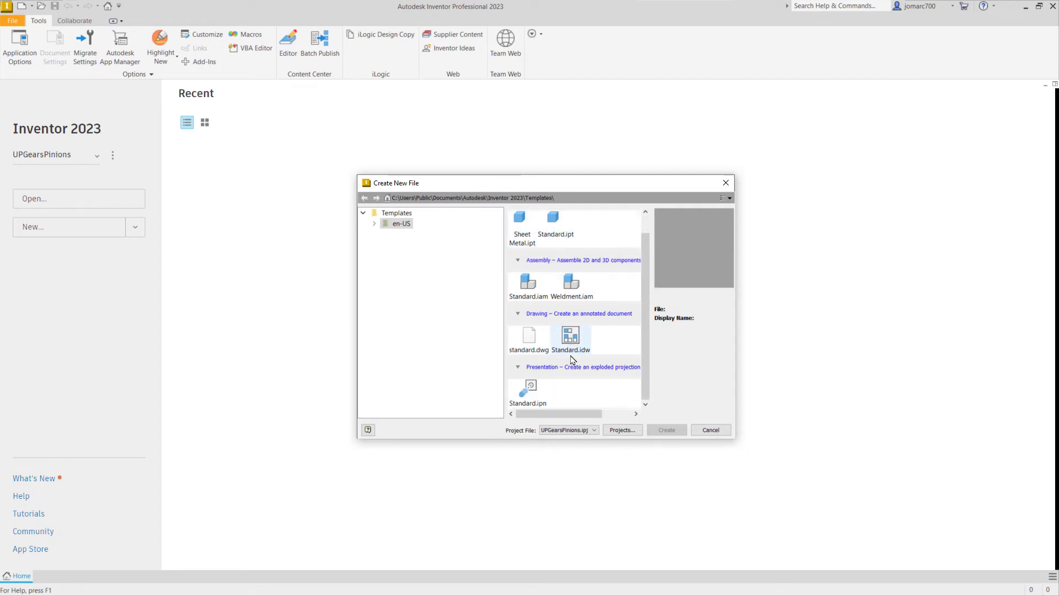
scroll(574, 356, "up", 1)
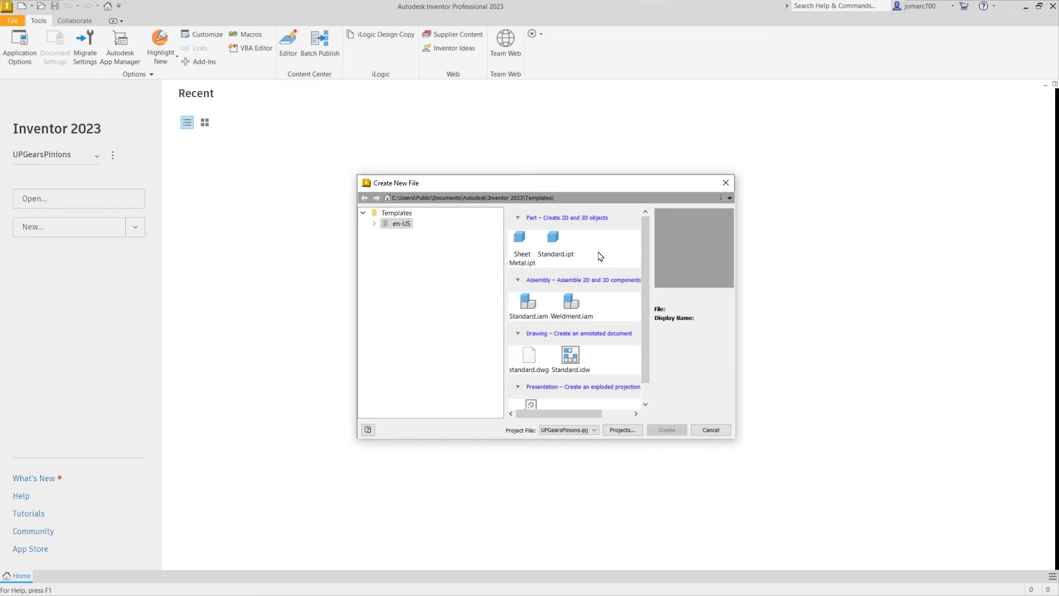
left_click(555, 251)
left_click(374, 224)
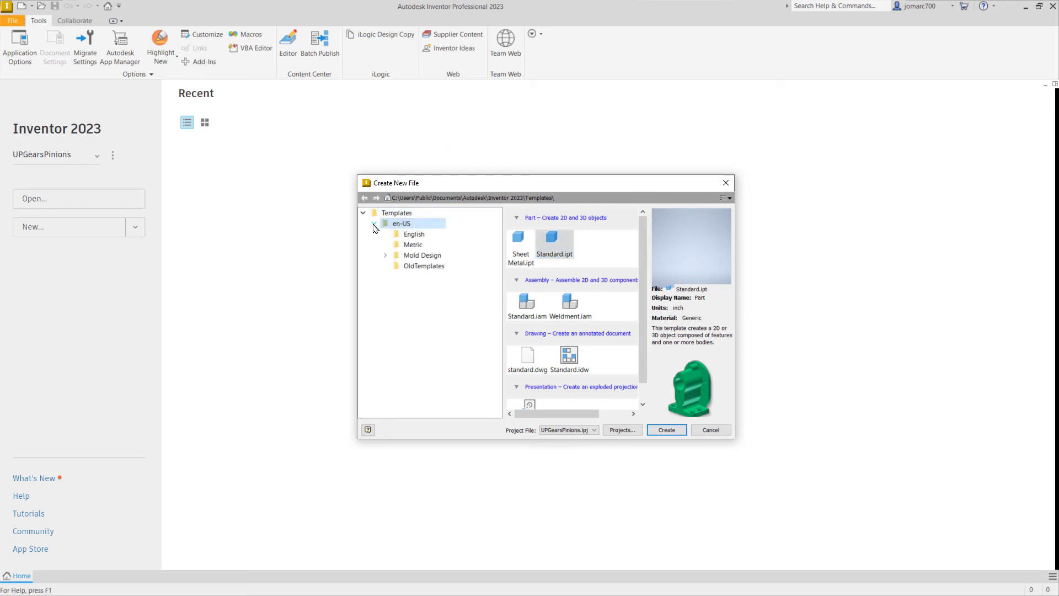
left_click(413, 246)
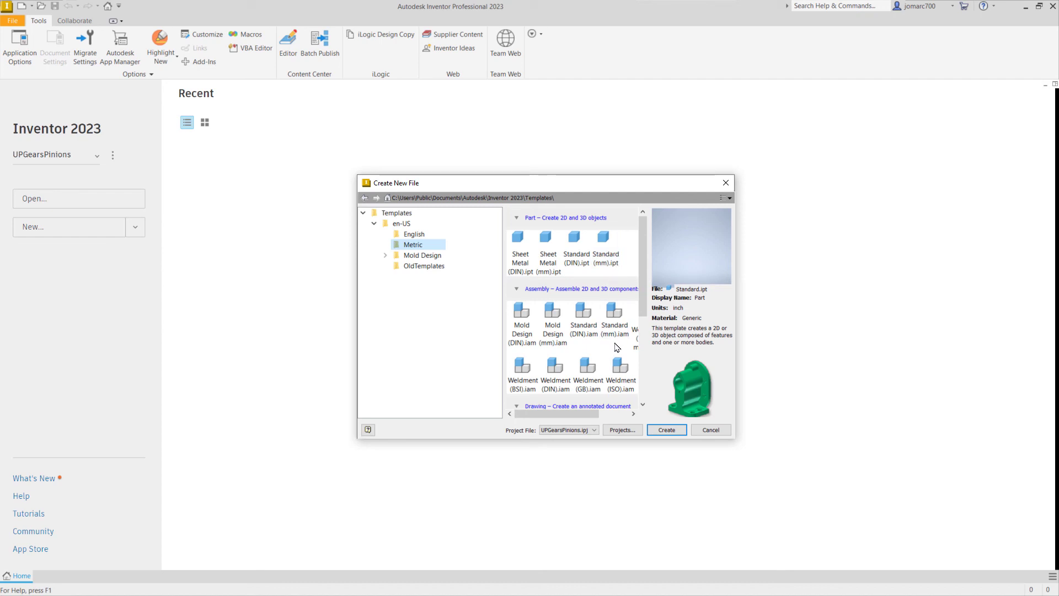
scroll(621, 347, "down", 2)
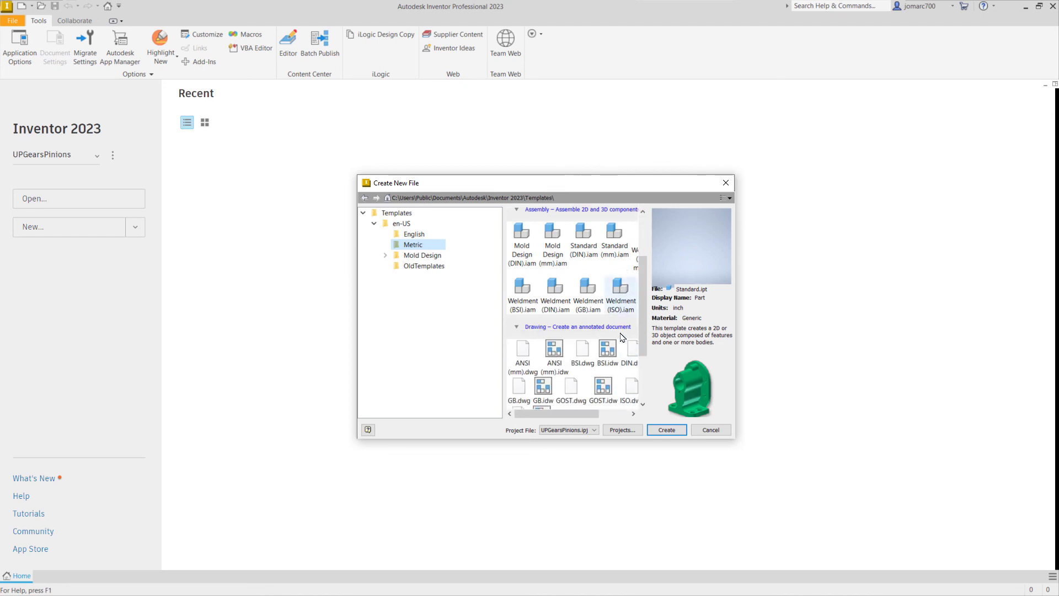
scroll(615, 367, "down", 1)
scroll(613, 346, "down", 3)
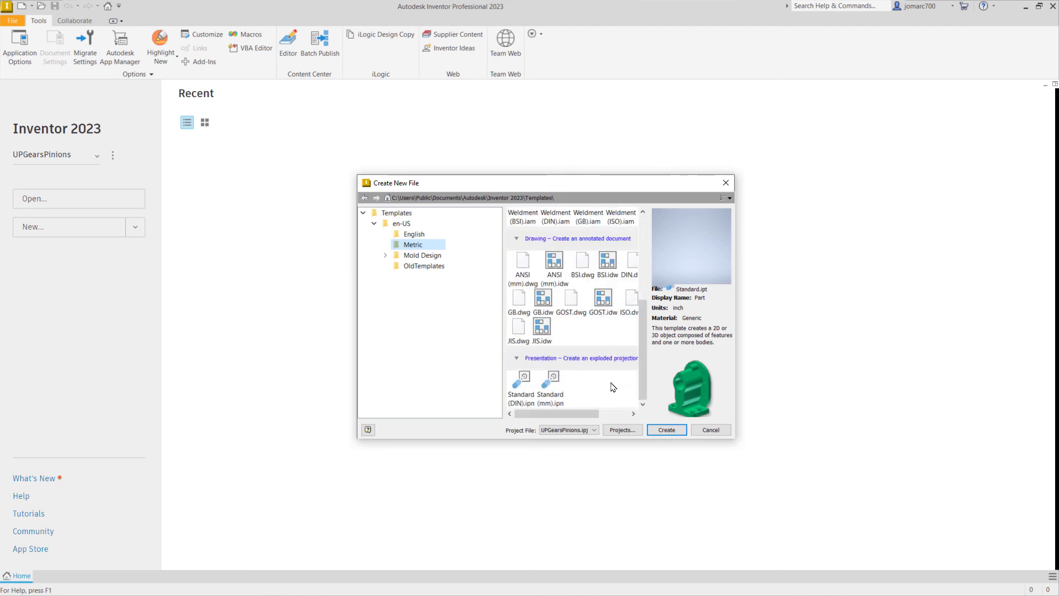
scroll(599, 381, "up", 5)
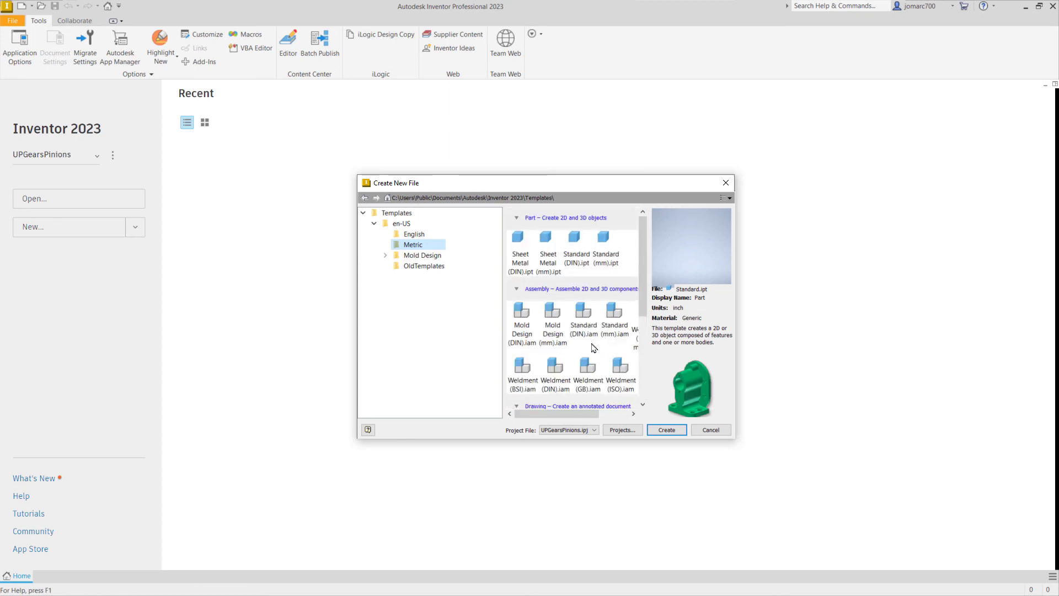
left_click(607, 259)
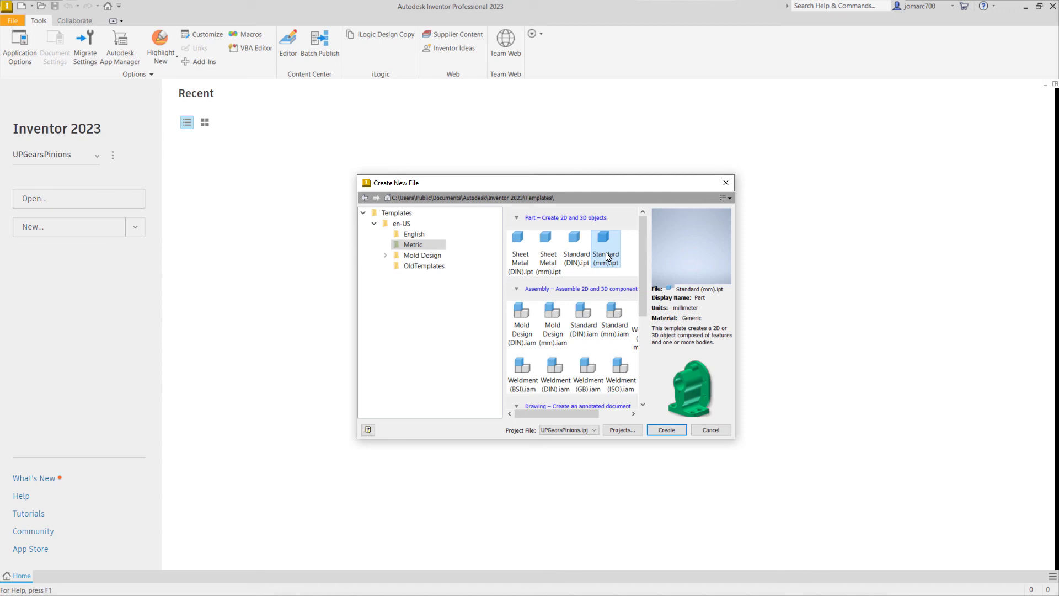
left_click(667, 433)
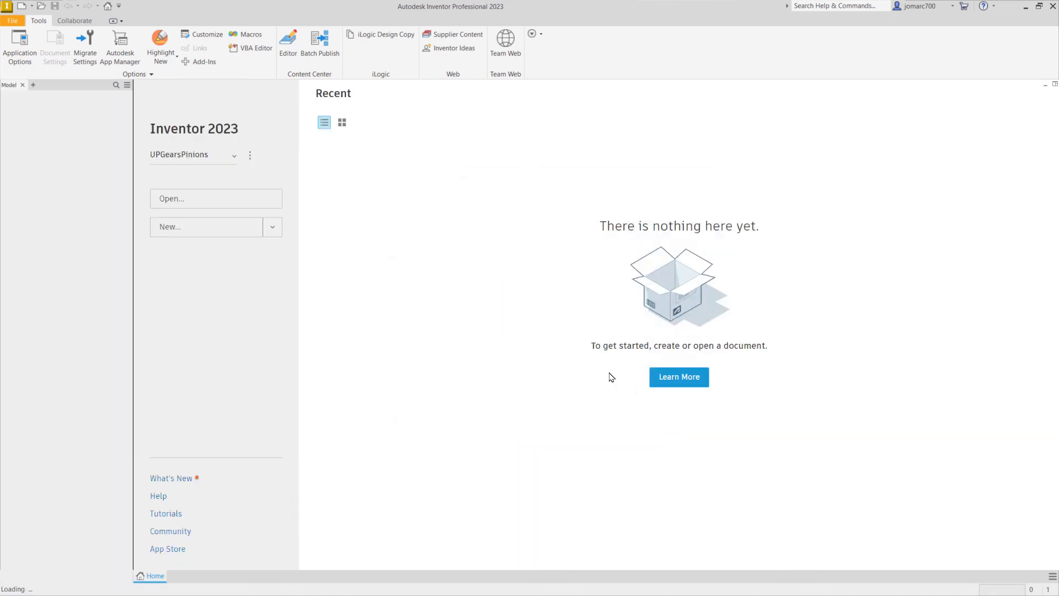